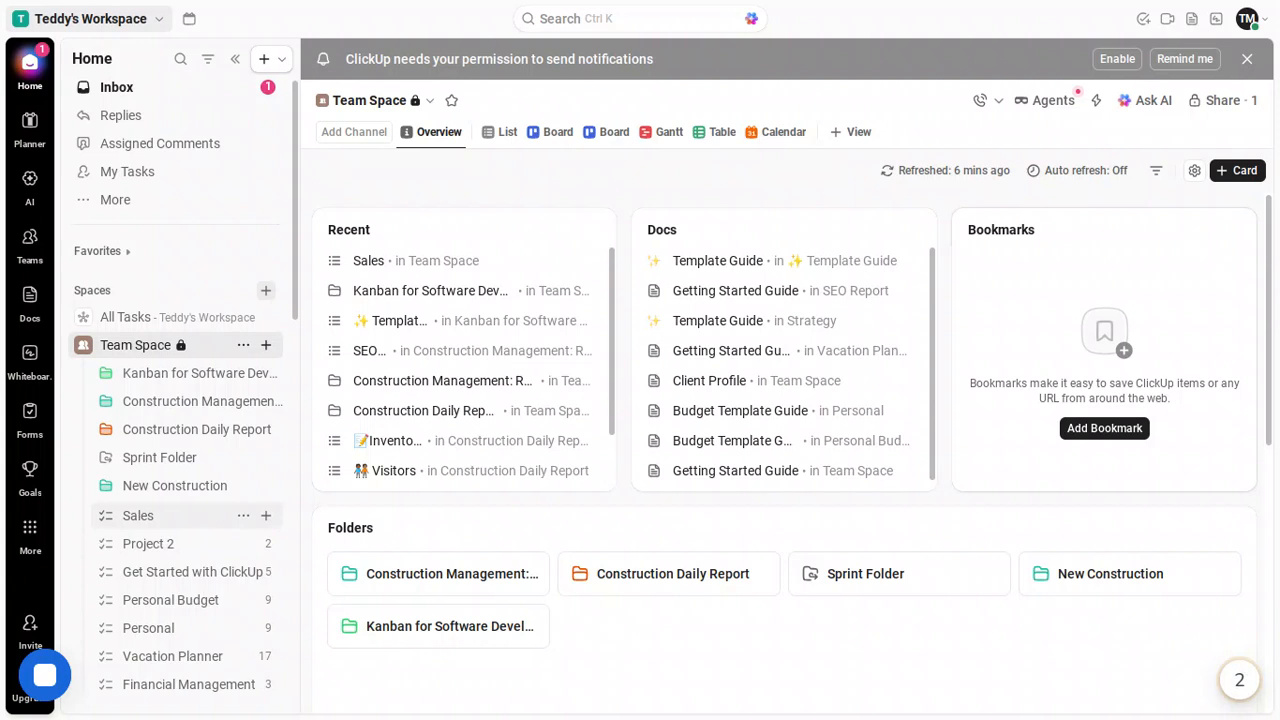
Add a task named Productivity to the In Progress group of the Sales list and change its status to To Do.
click(150, 516)
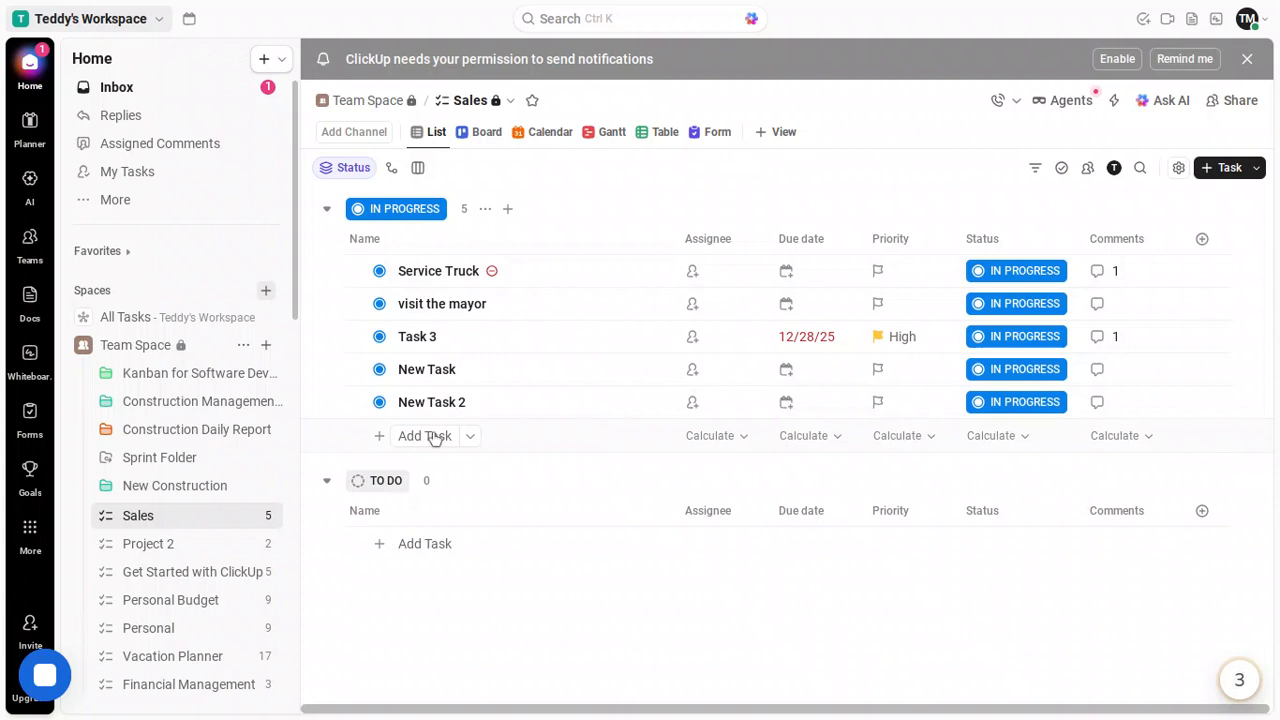
click(433, 438)
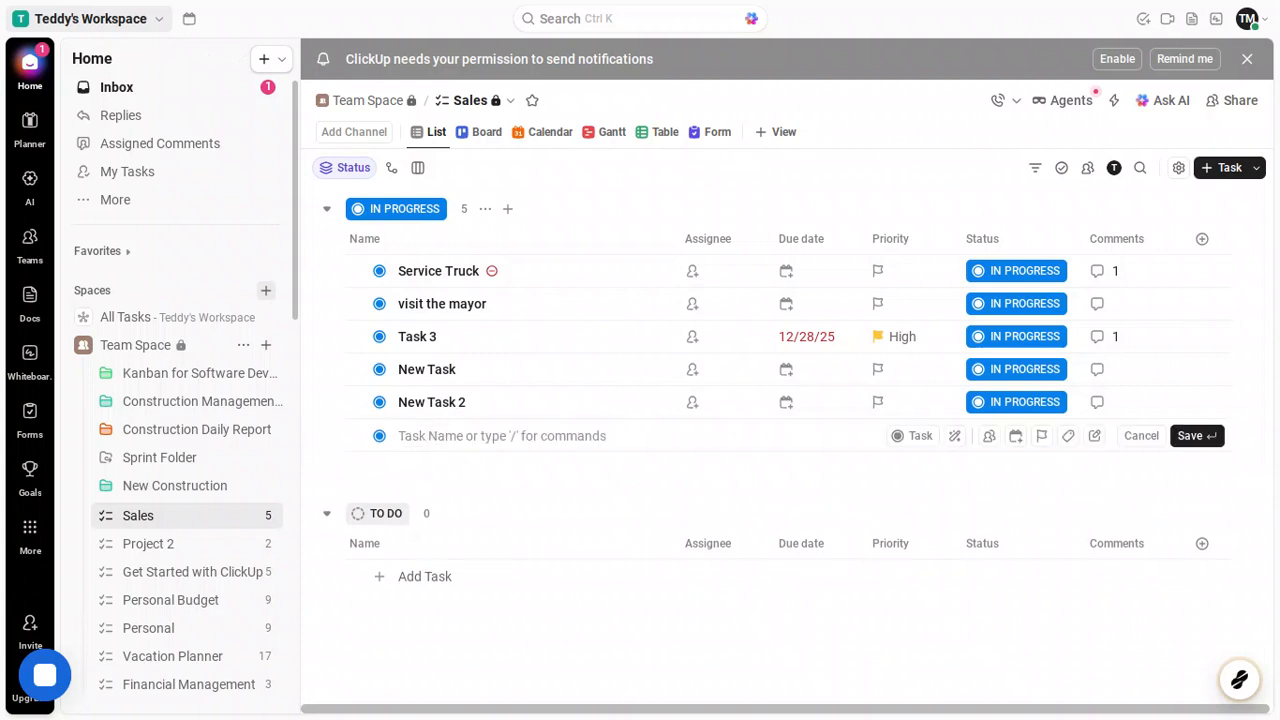
text(P)
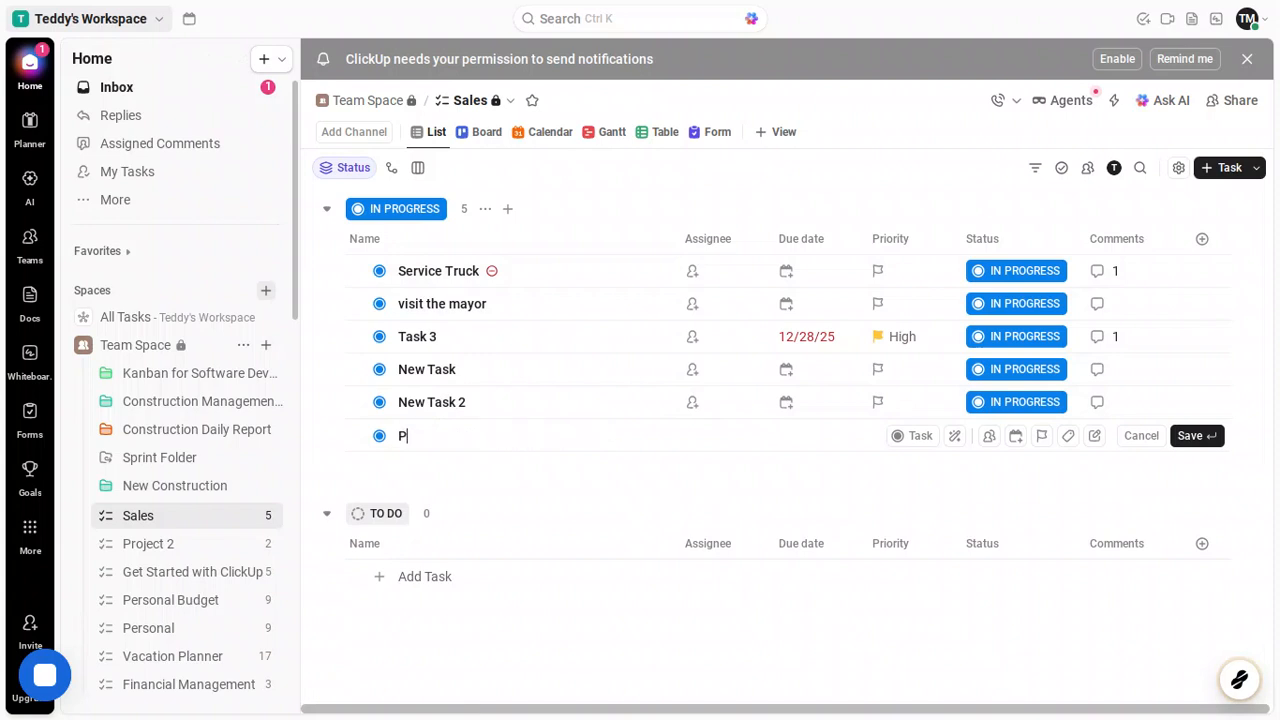
text(roductivity)
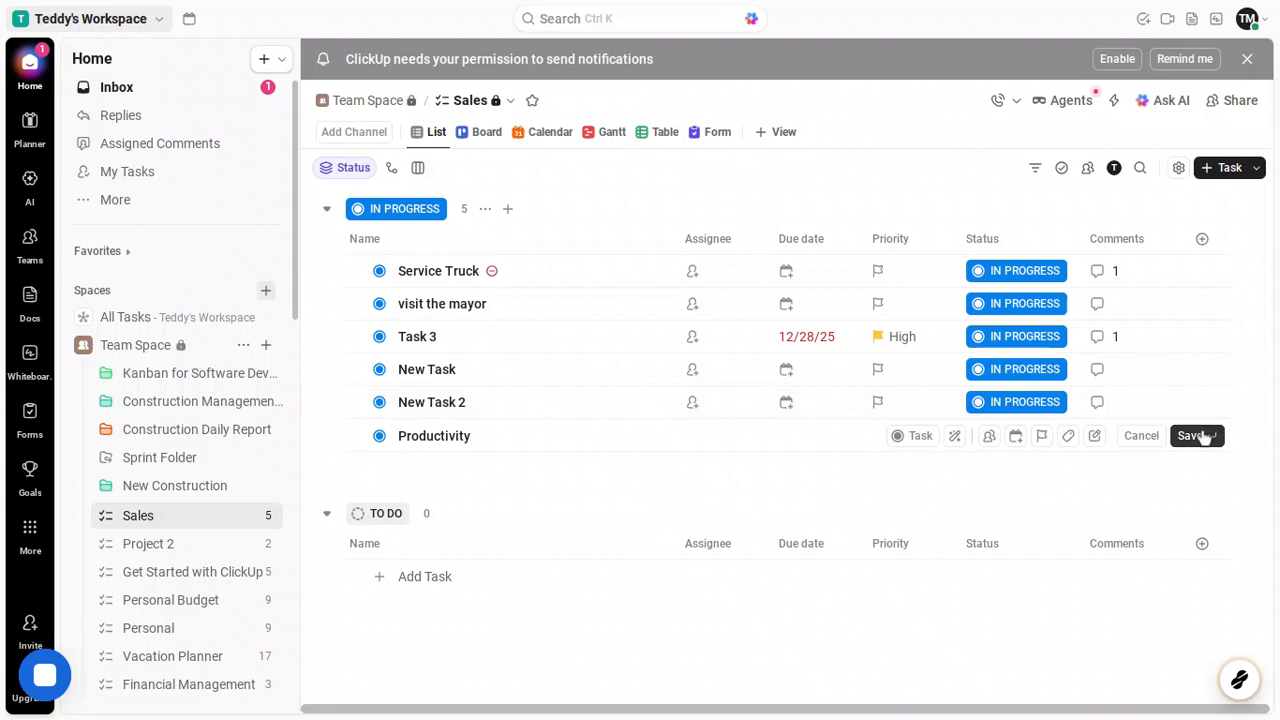
key(Return)
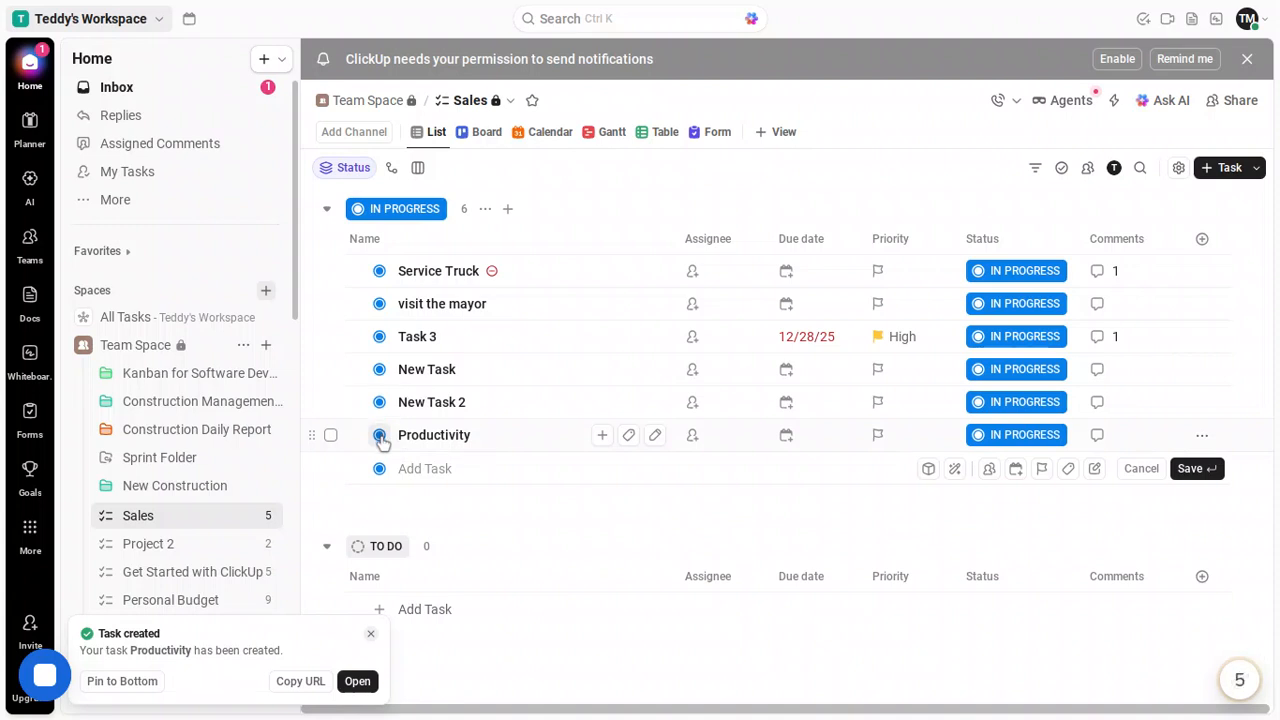
click(379, 436)
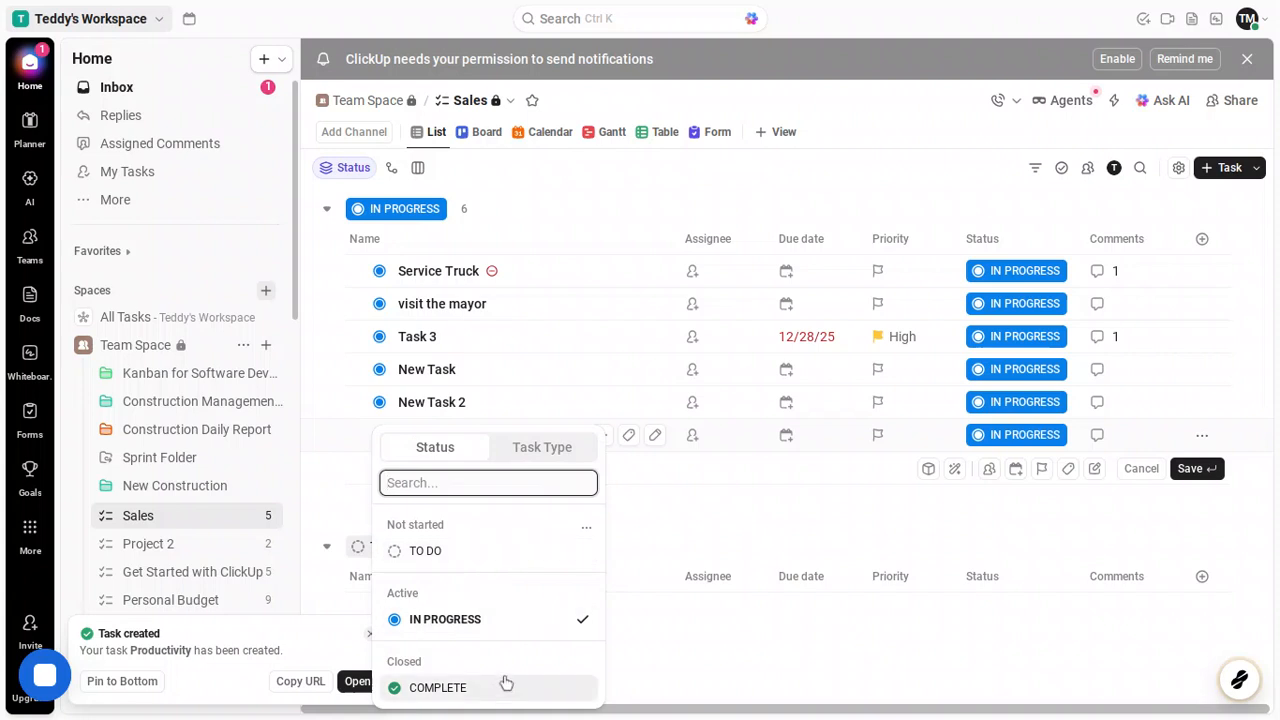
click(509, 558)
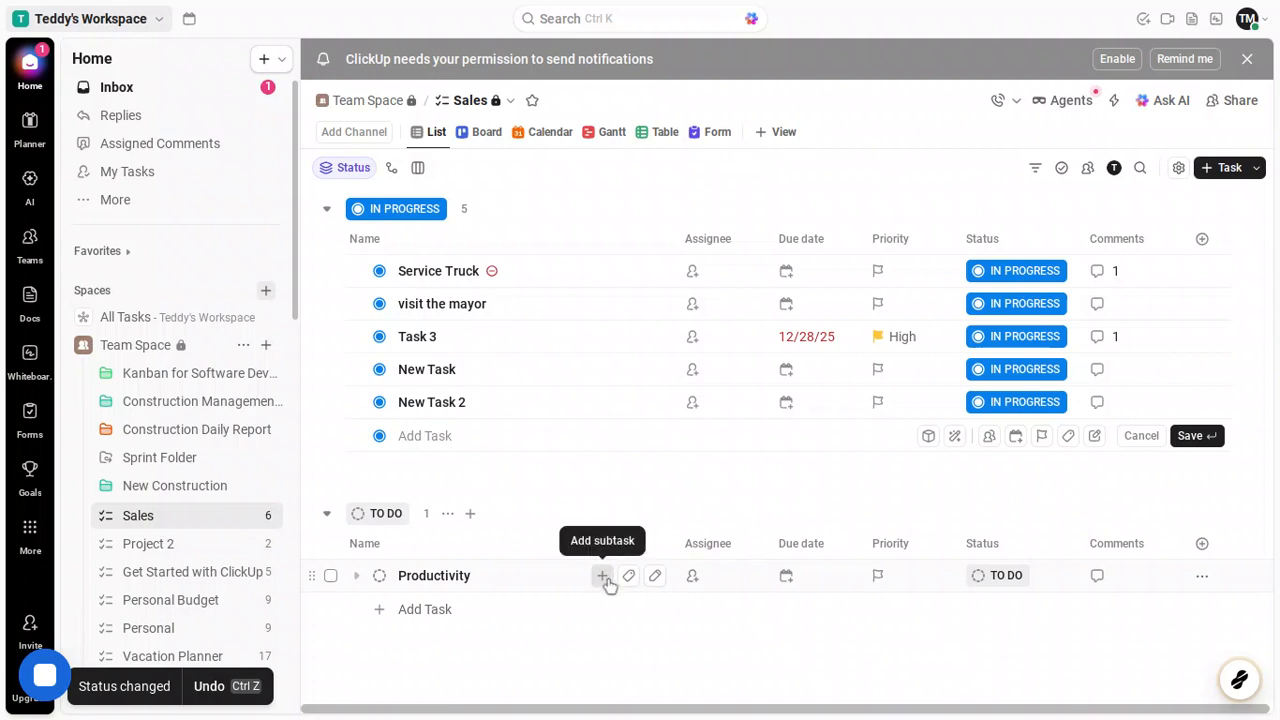
click(604, 577)
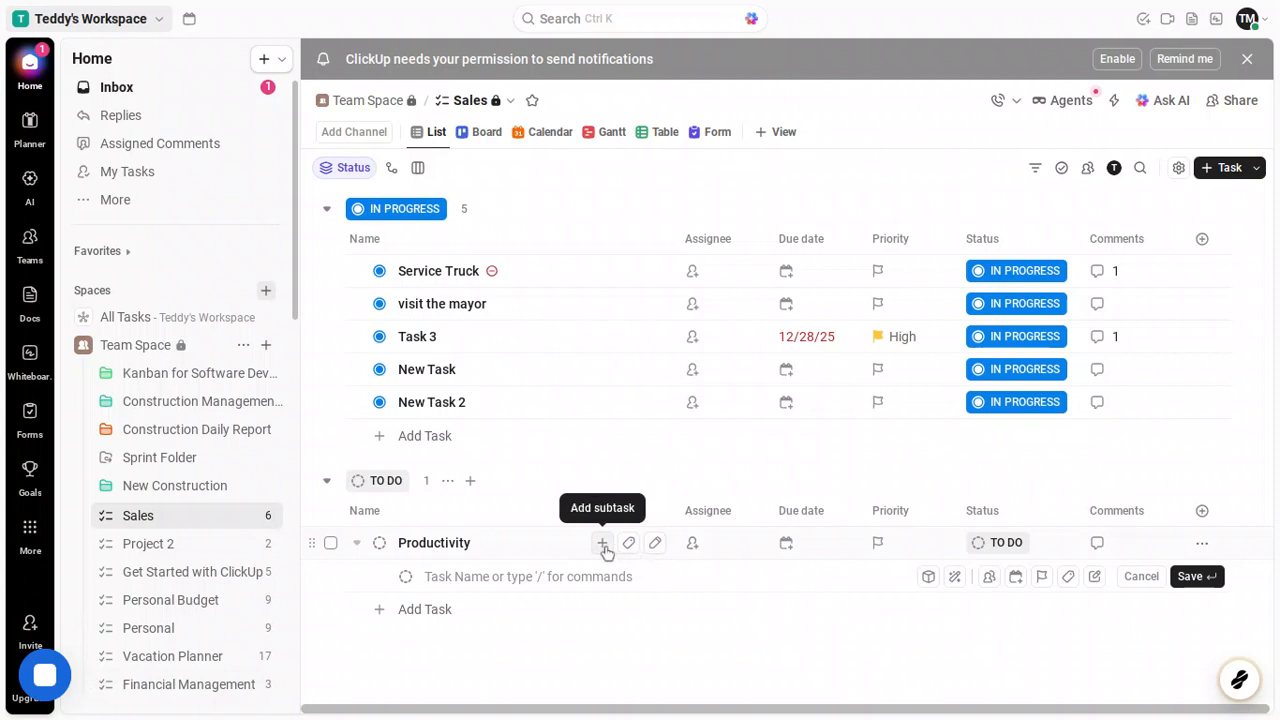
click(1194, 545)
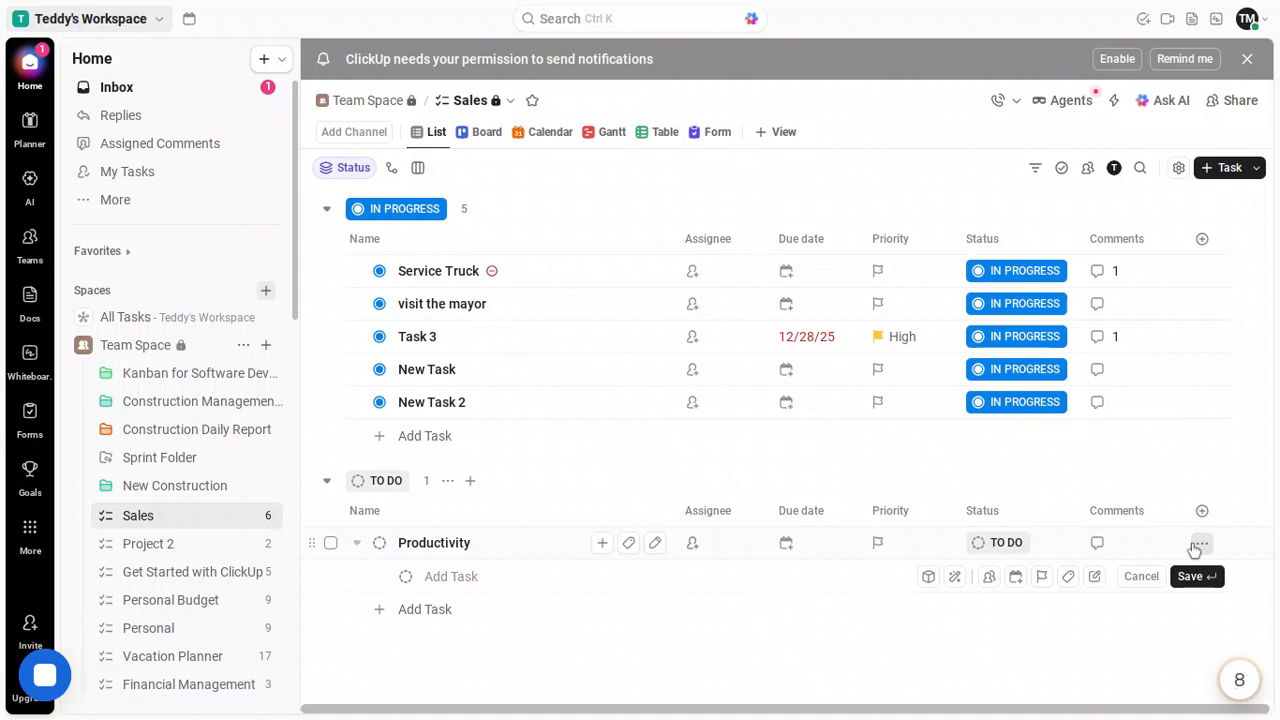
click(1196, 545)
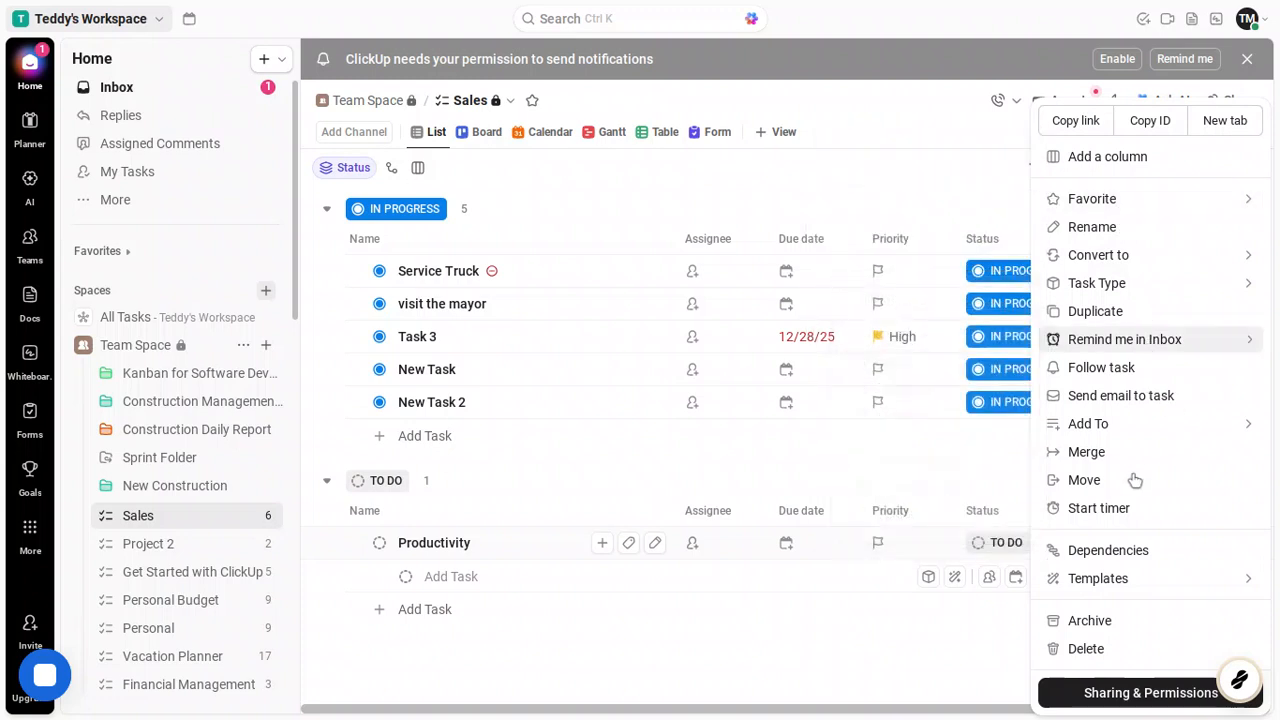
mouse_move(1198, 339)
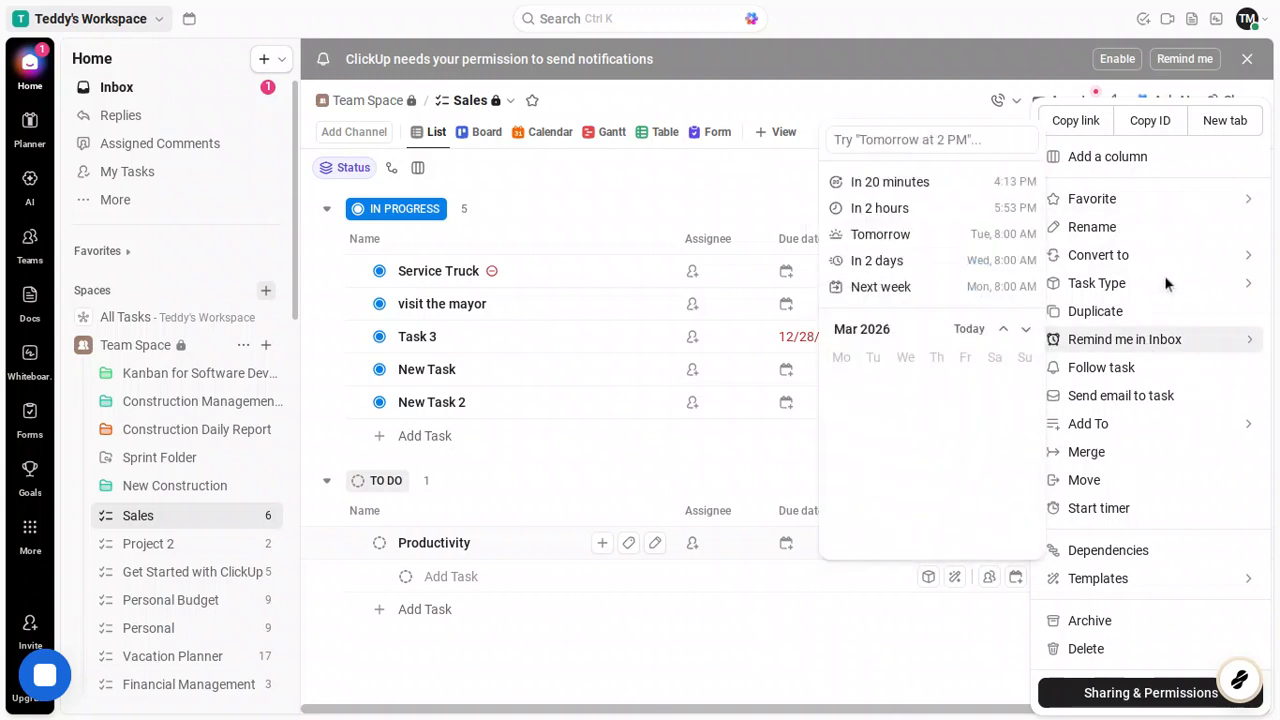
mouse_move(1108, 200)
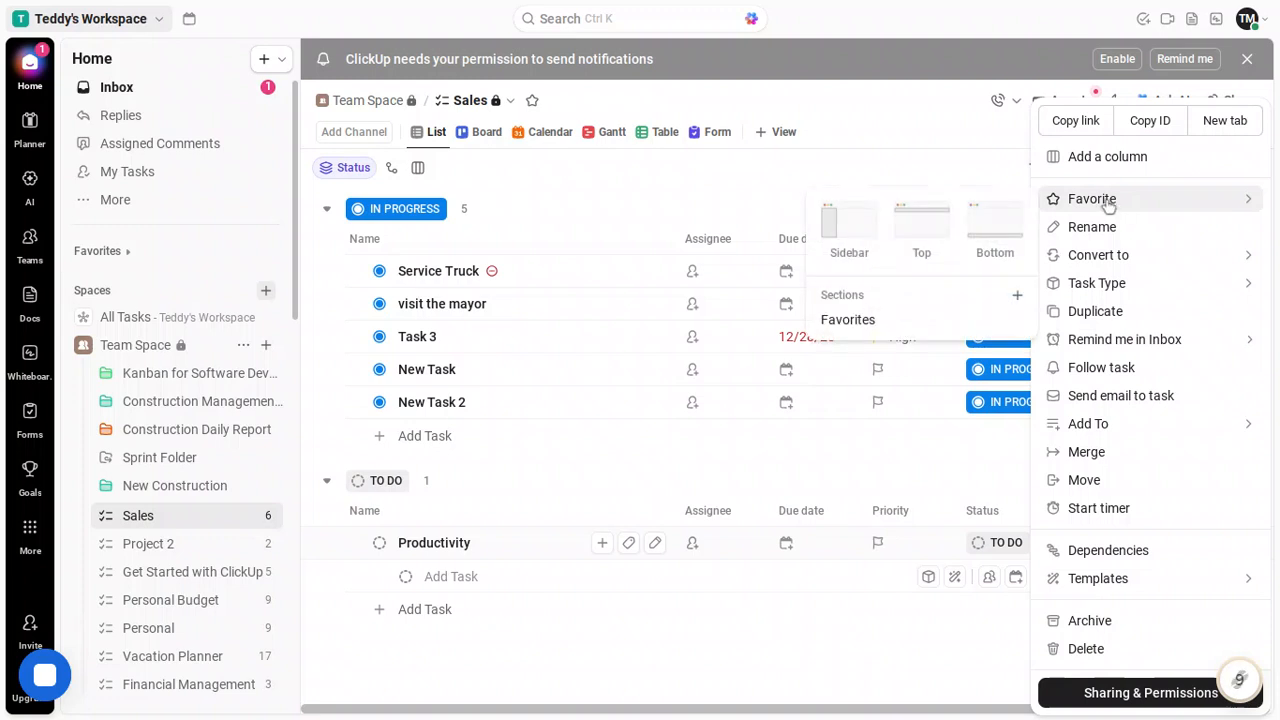
key(Escape)
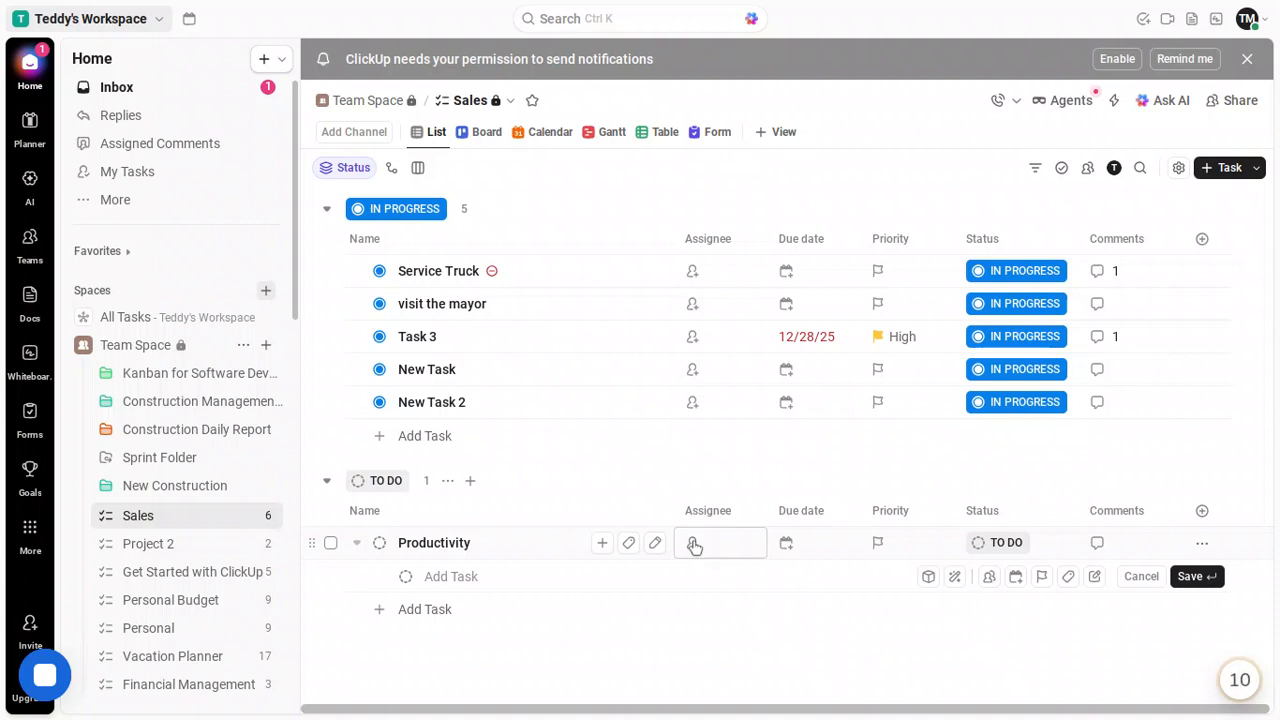
Try to assign the Productivity task to the team New Team Grouping.
click(694, 545)
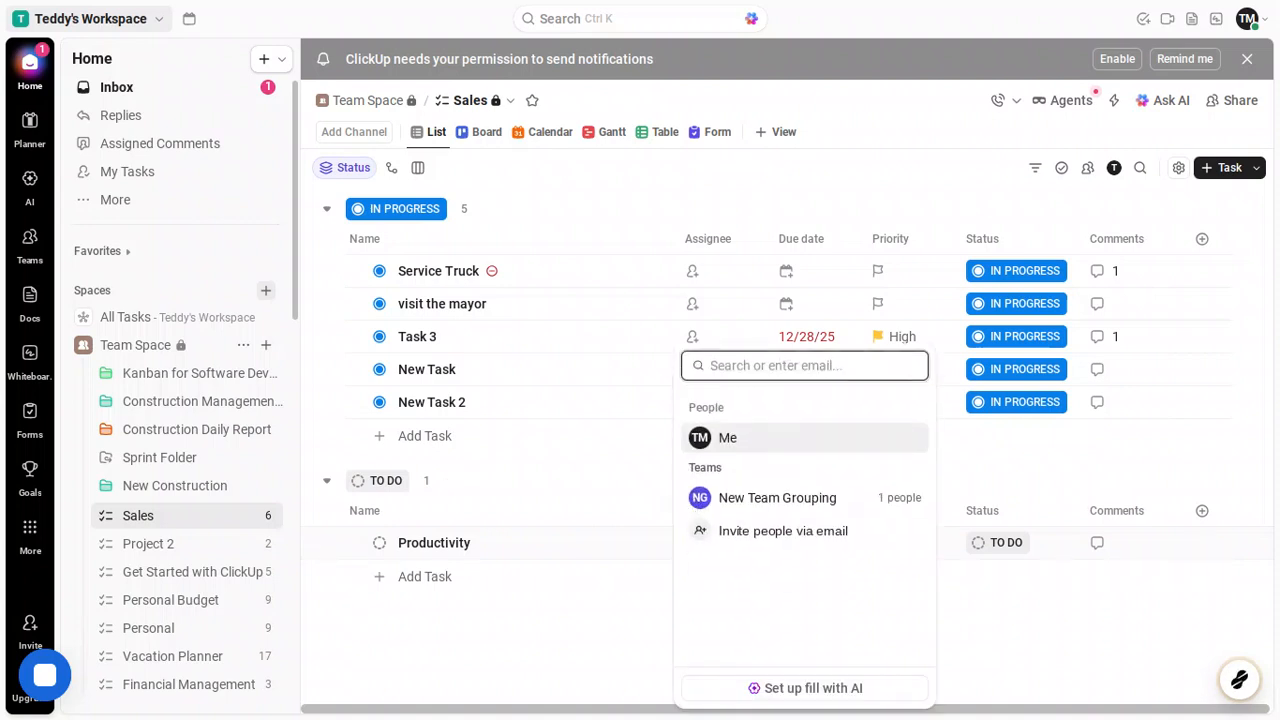
click(763, 500)
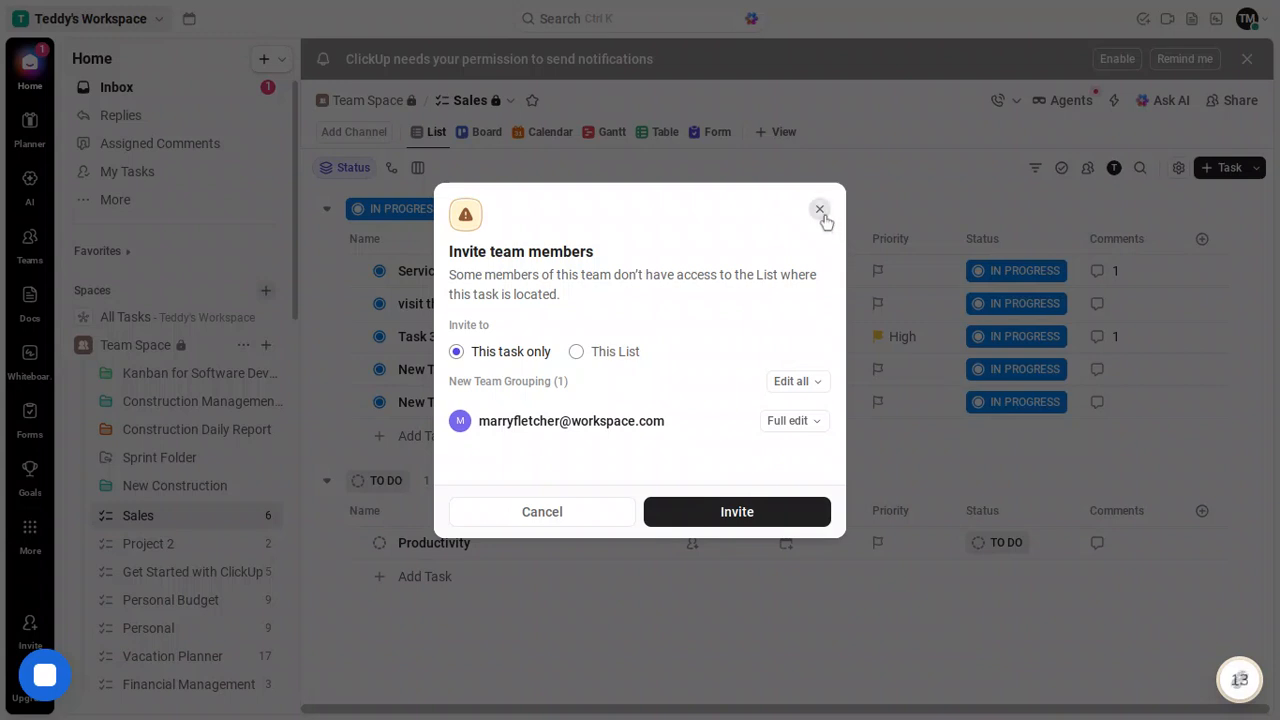
click(878, 481)
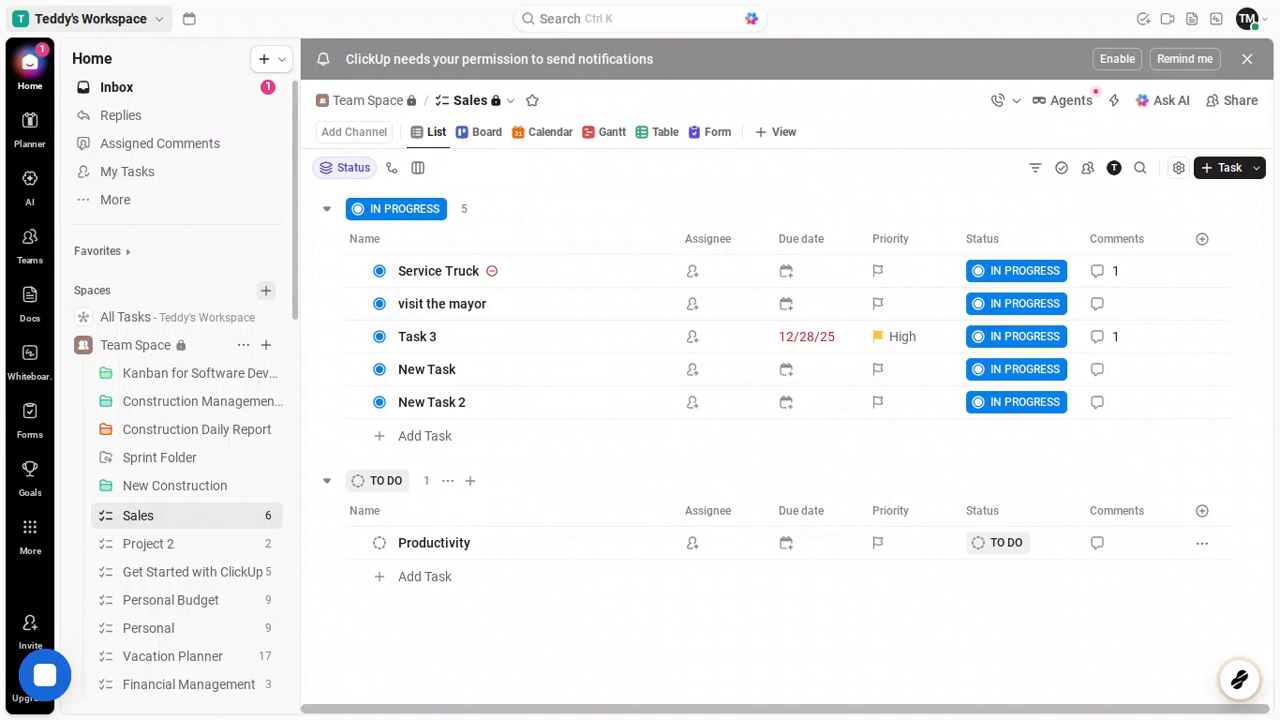
Set the Productivity task's due date to this weekend.
click(790, 543)
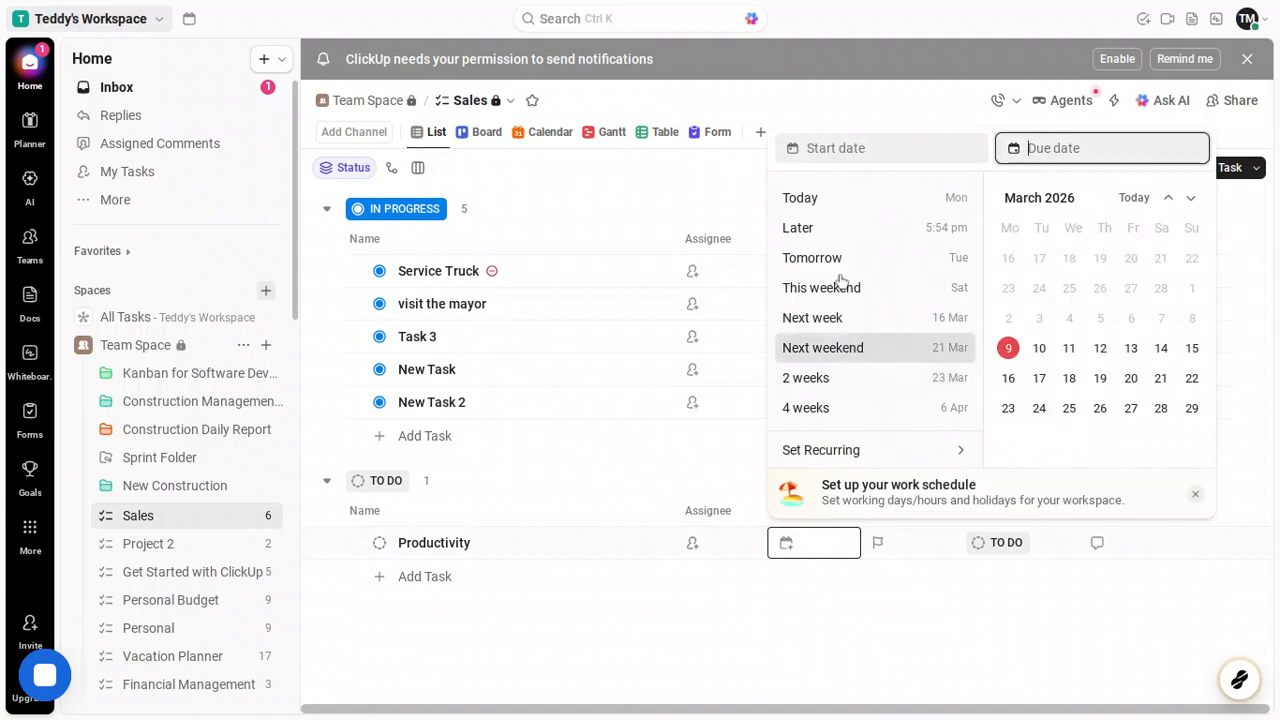
click(841, 282)
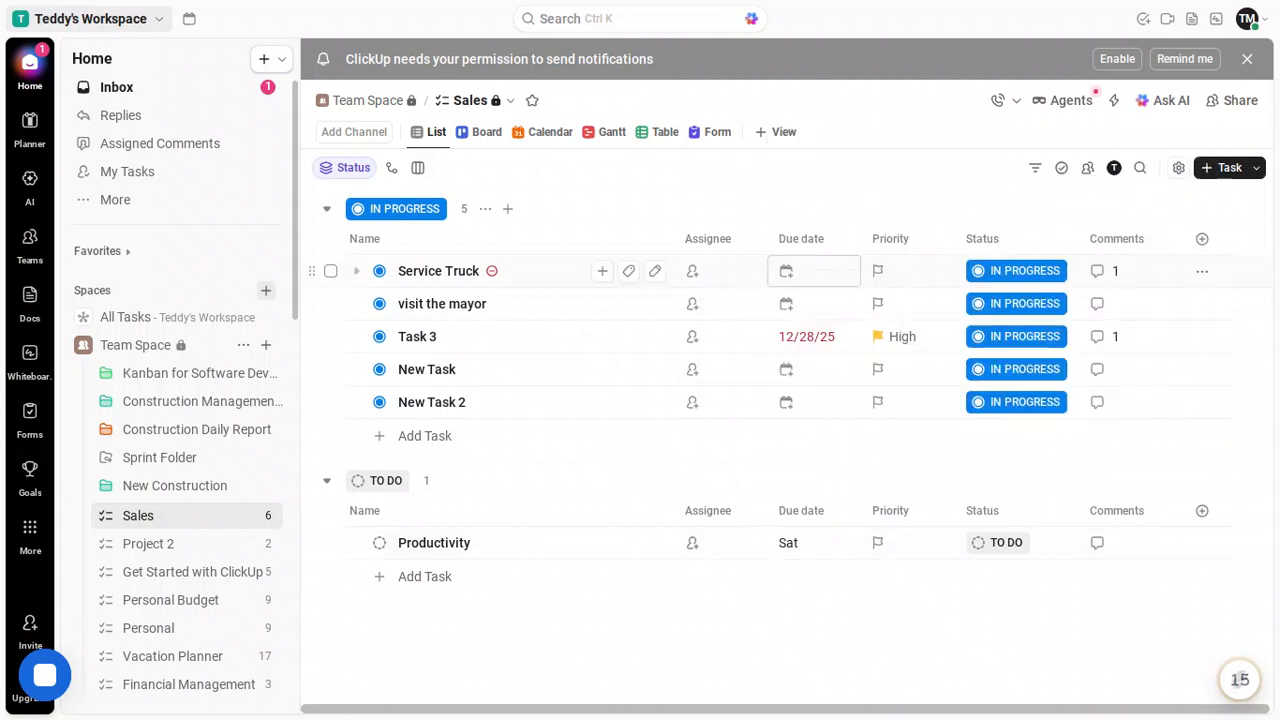
Set the Productivity task's start date to 3/19/26 at 6:00 pm.
click(796, 550)
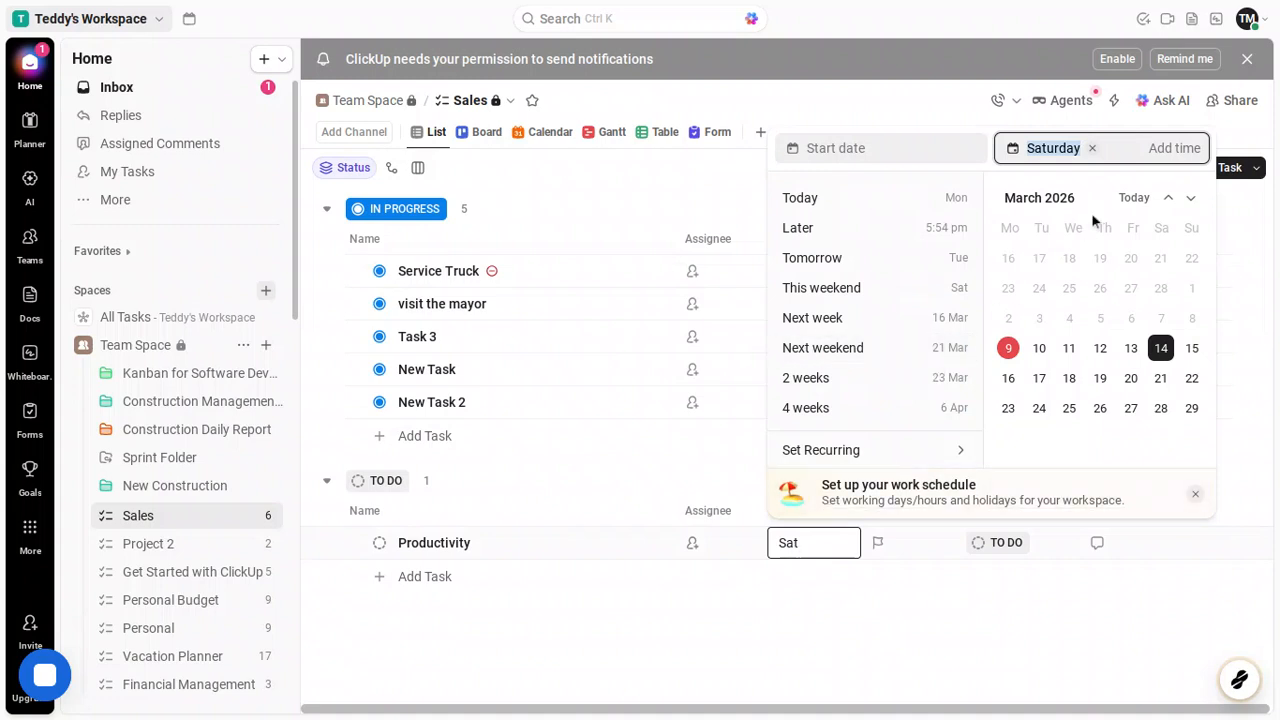
click(915, 158)
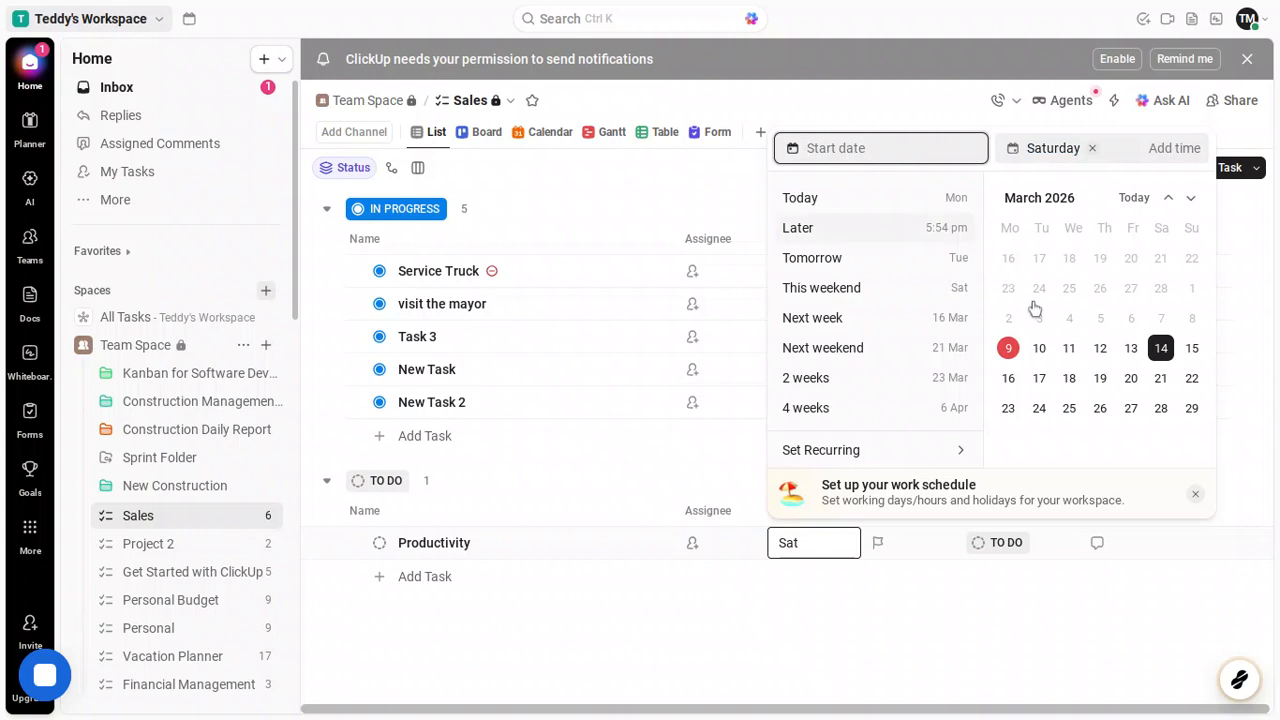
click(1097, 383)
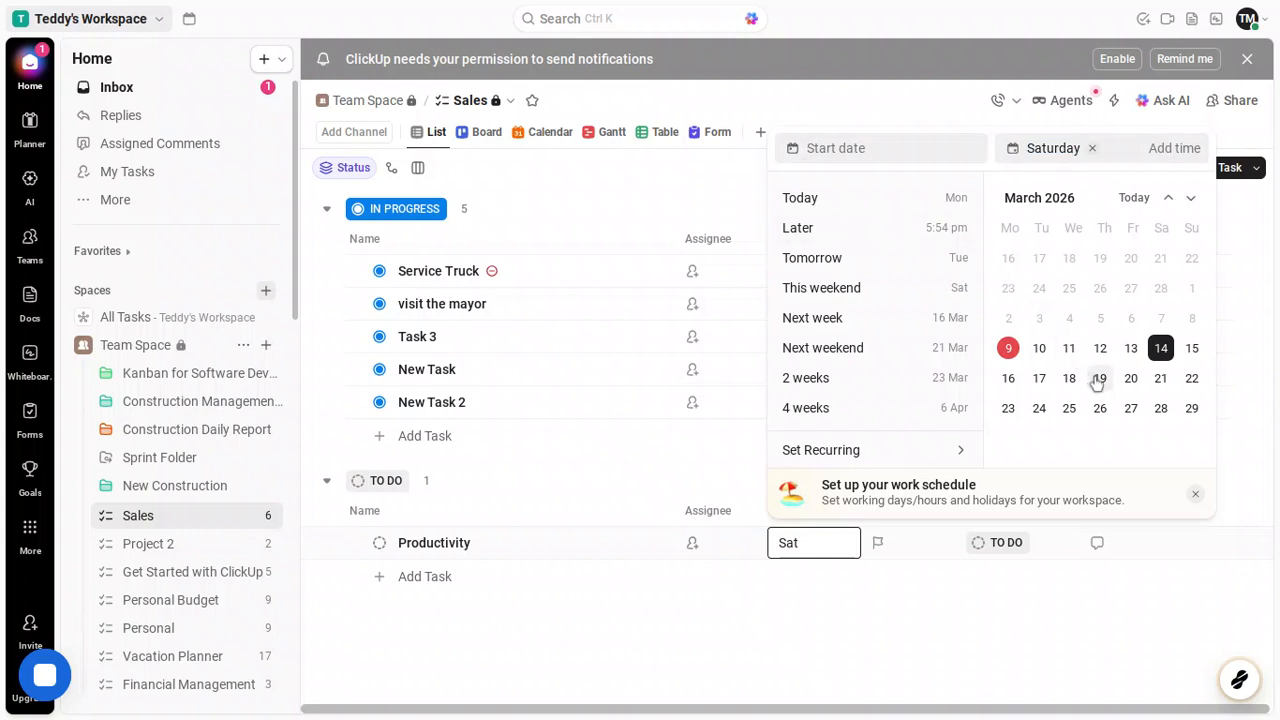
click(1097, 383)
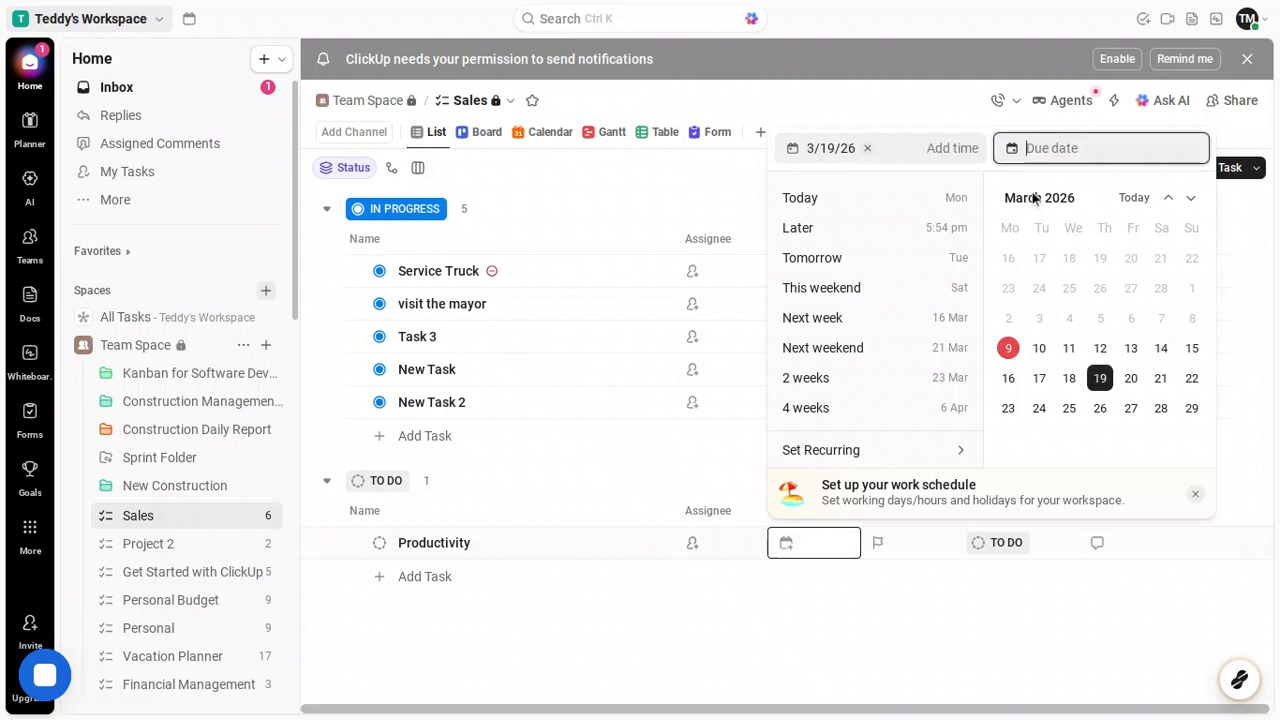
click(971, 150)
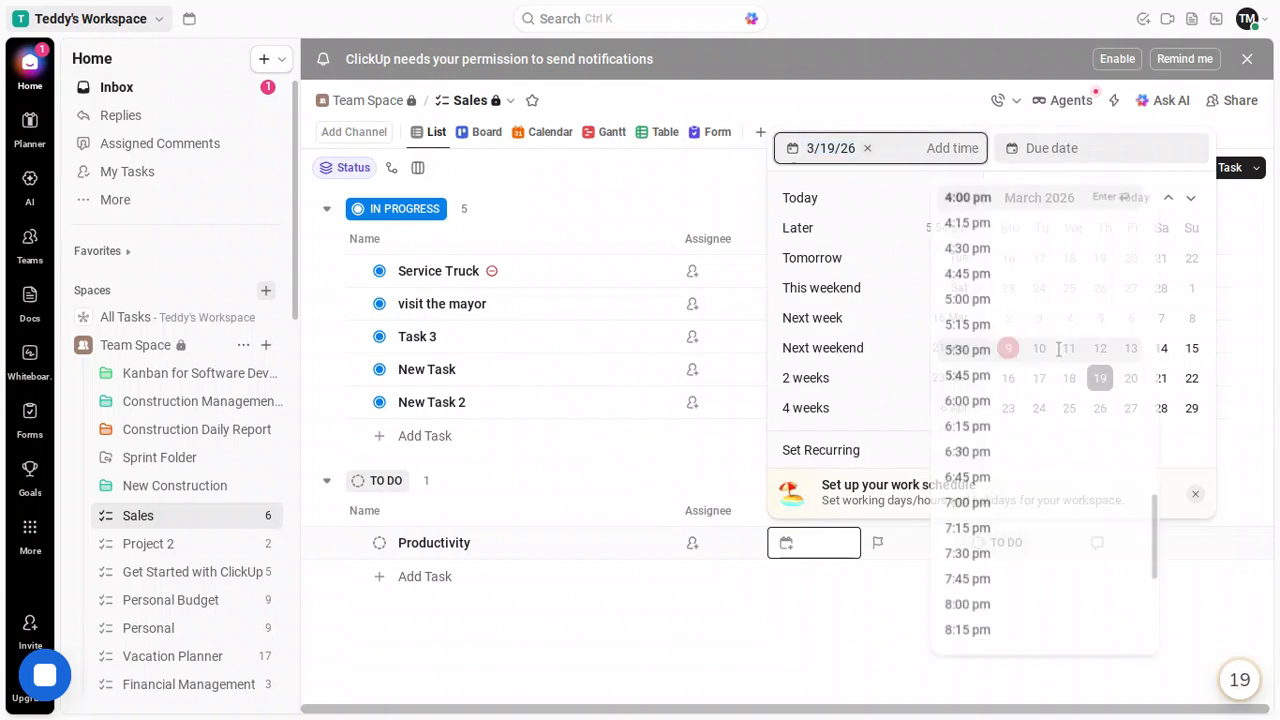
click(1027, 410)
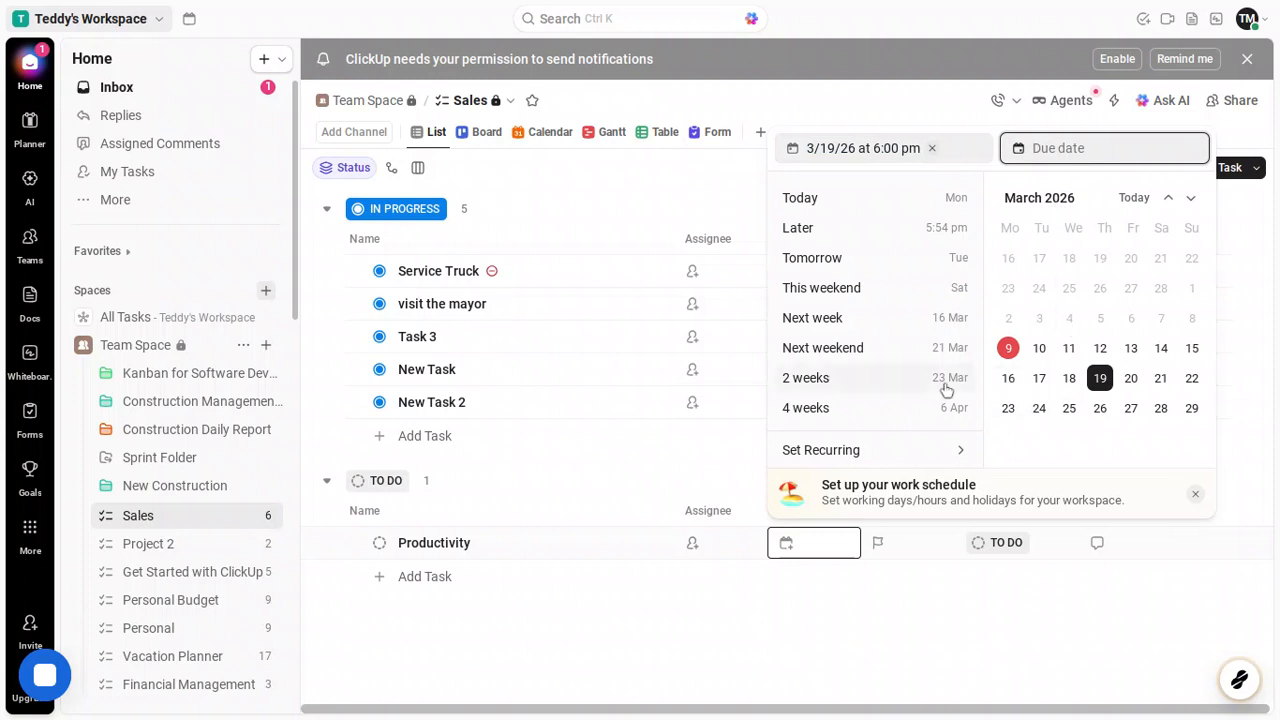
Set the Productivity task's due date to next weekend, 3/21/26, at 6:00 pm and its priority to Normal.
click(897, 349)
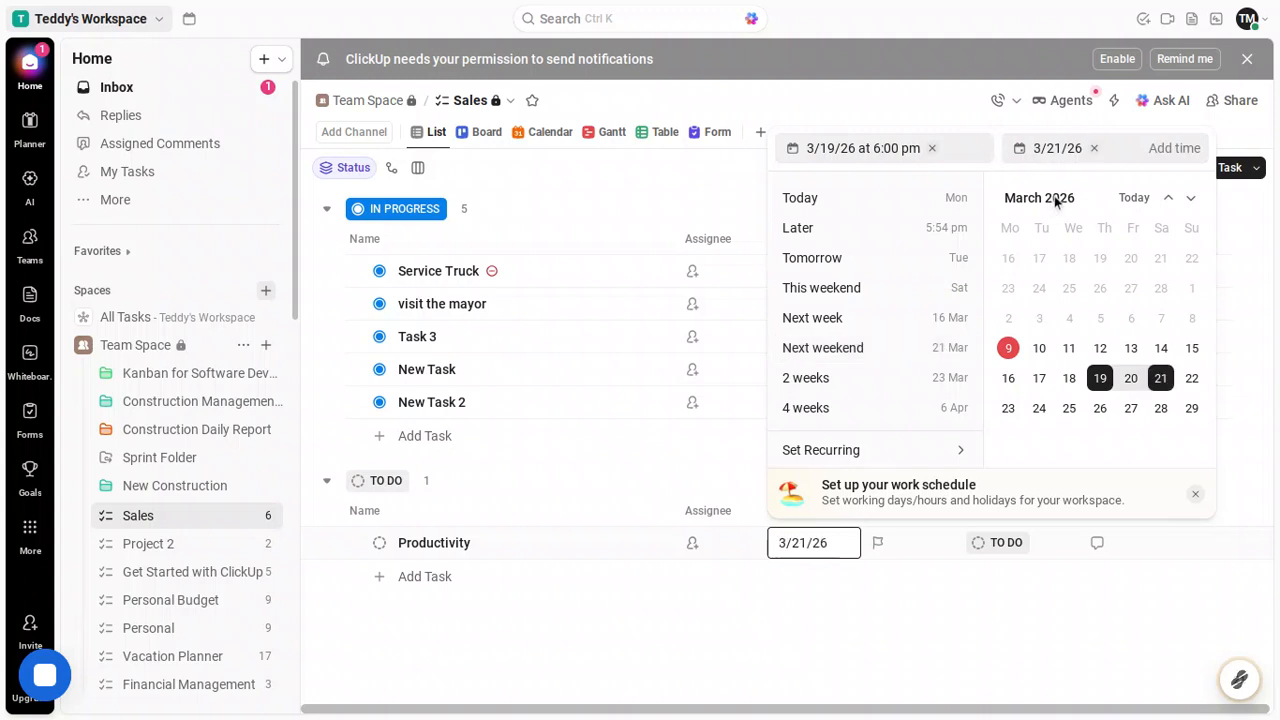
click(1161, 147)
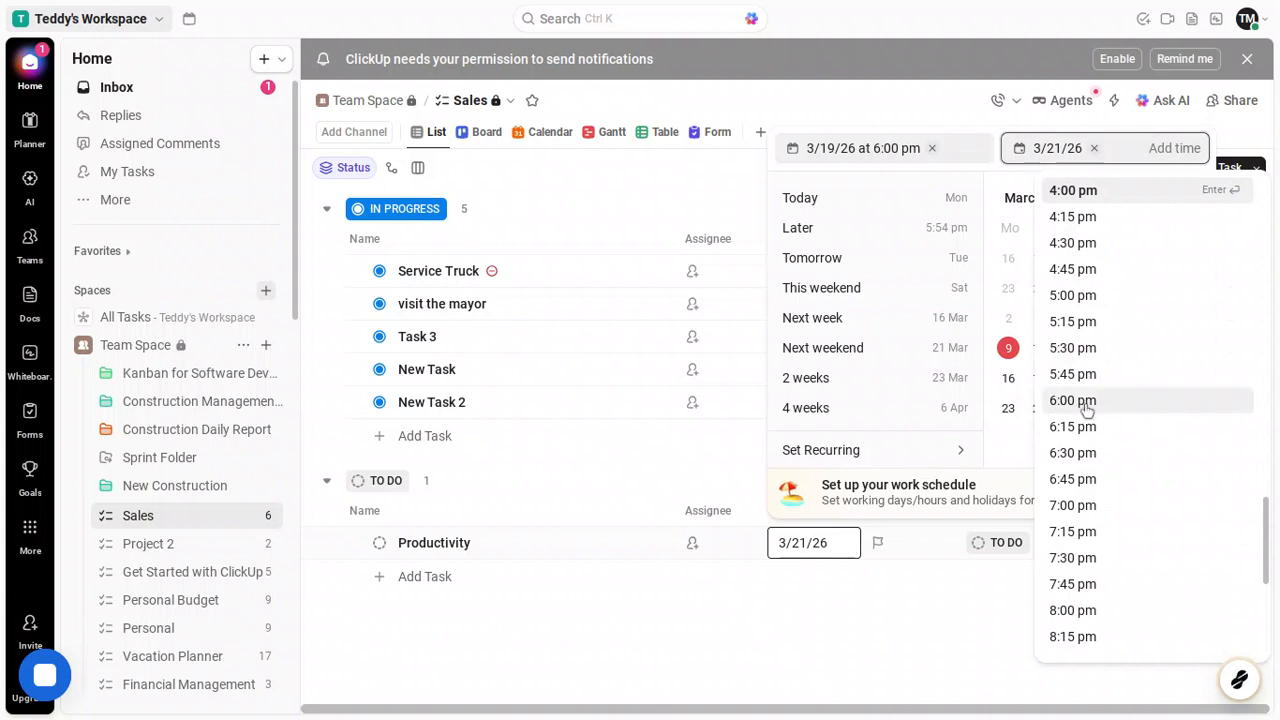
click(1086, 408)
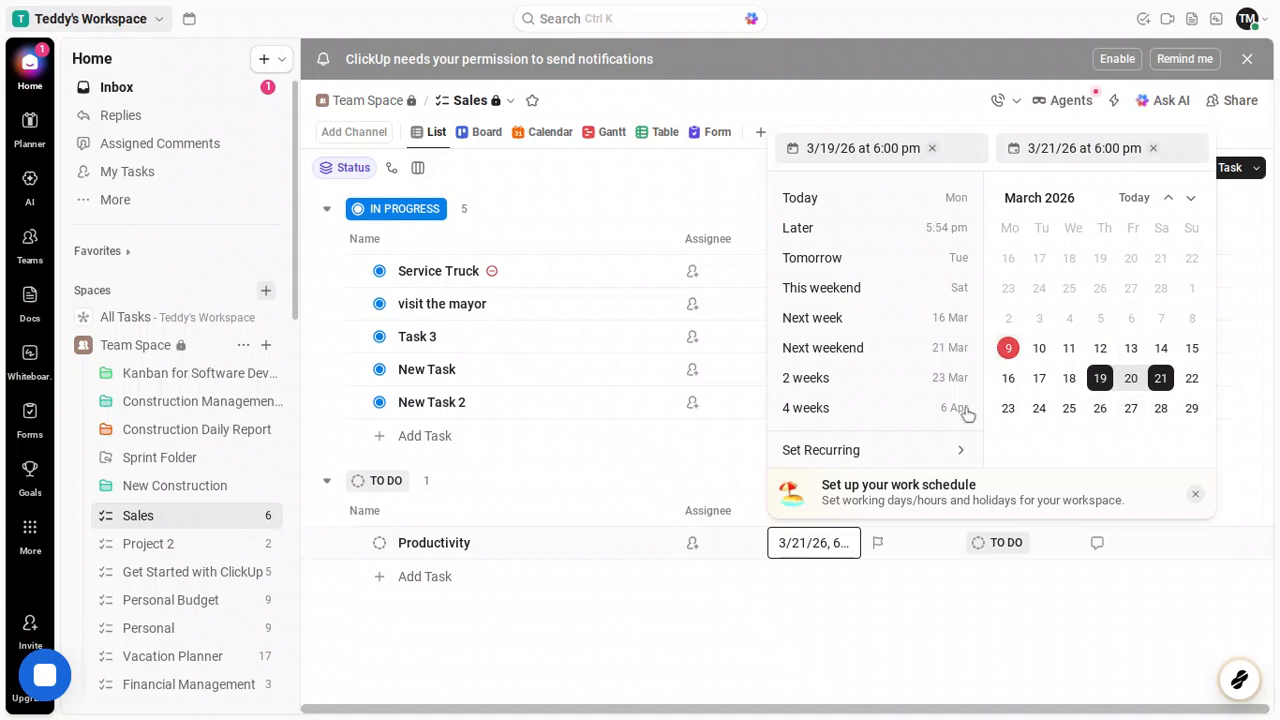
click(813, 545)
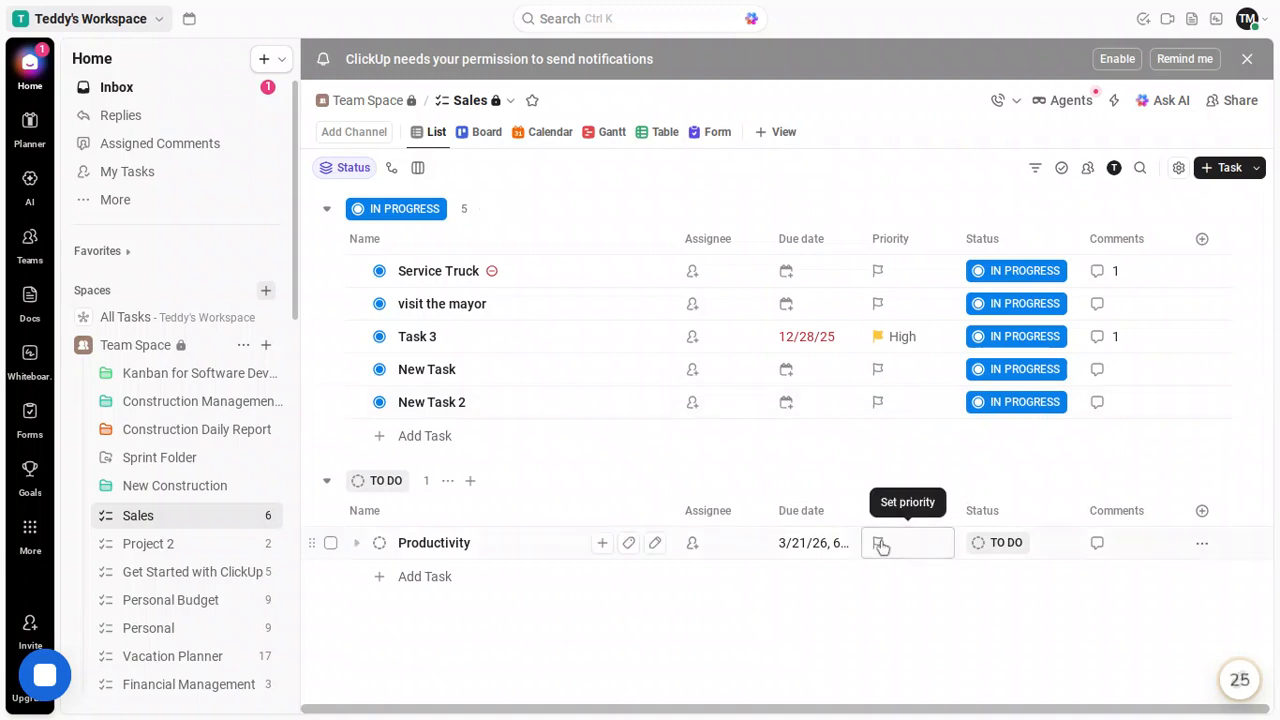
click(881, 545)
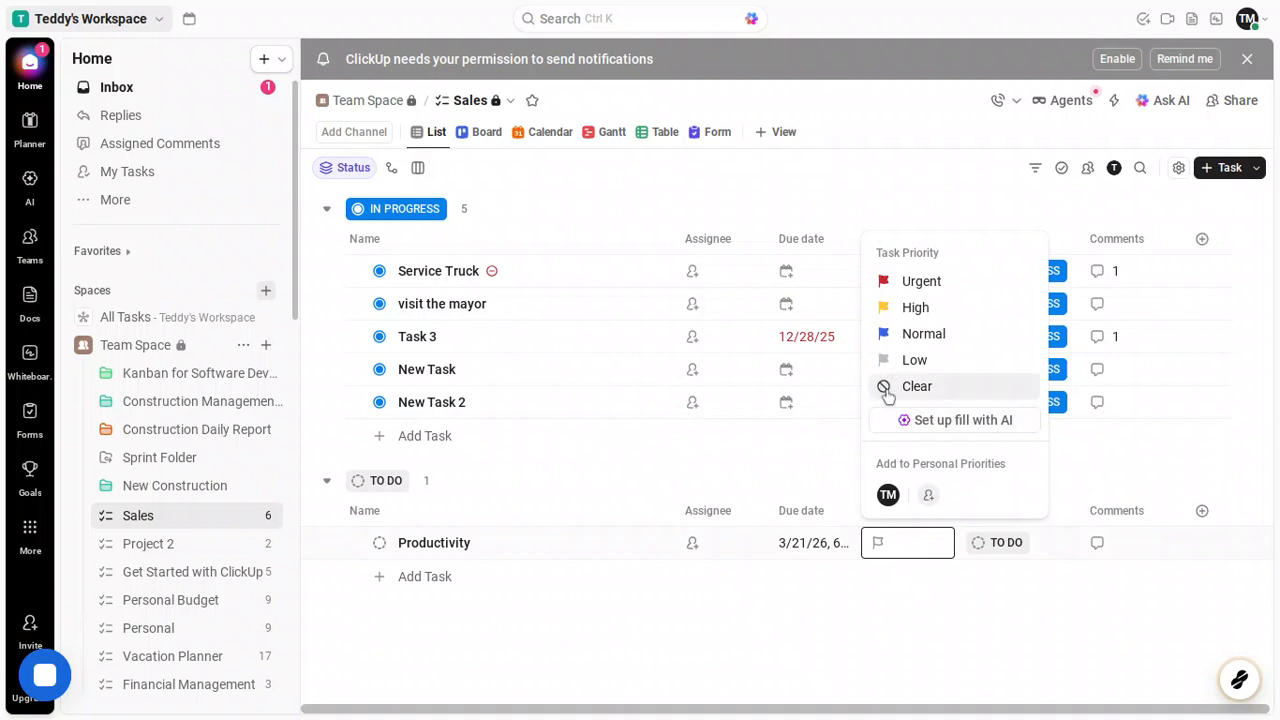
click(916, 346)
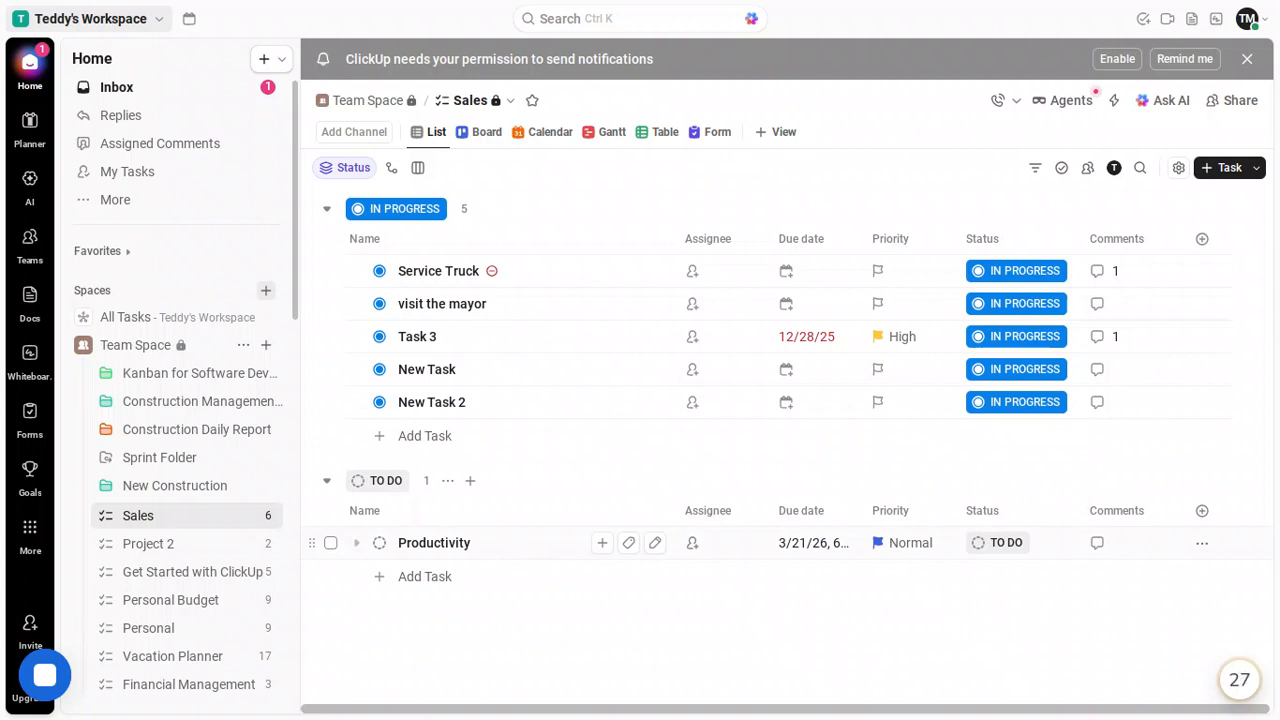
Open the Productivity task's details and set its time estimate to 6 hours.
click(507, 549)
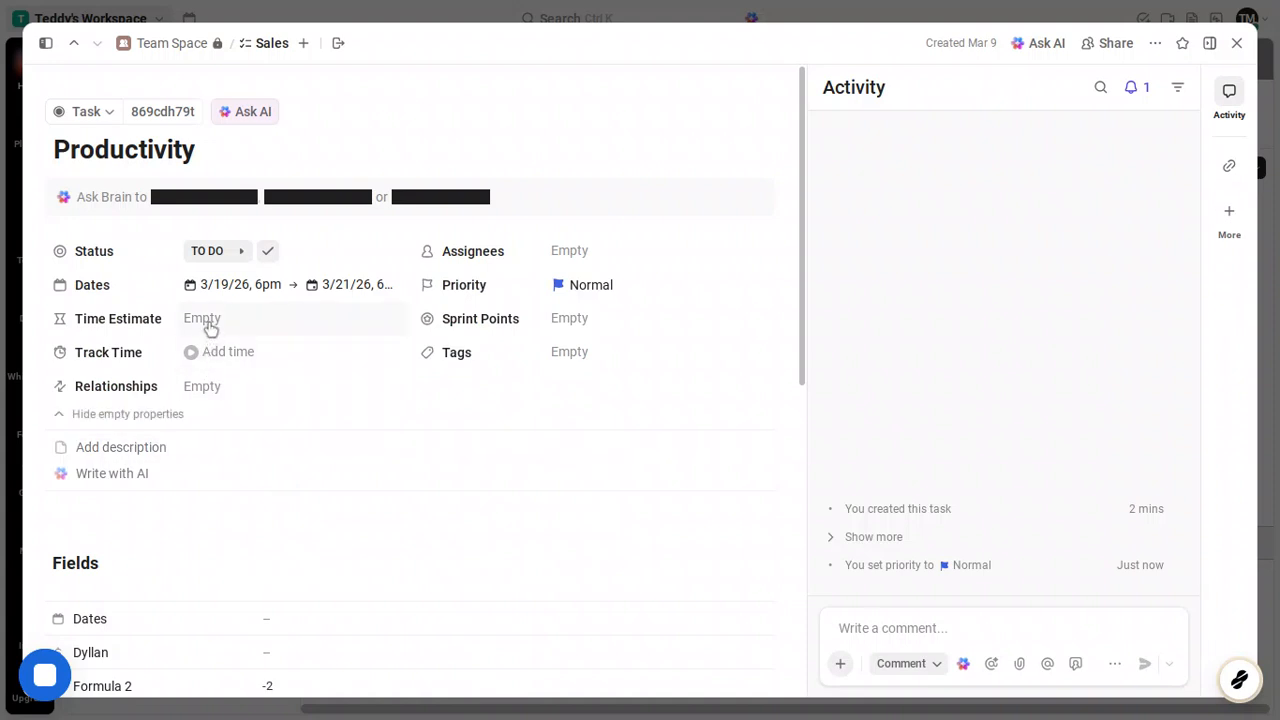
click(210, 328)
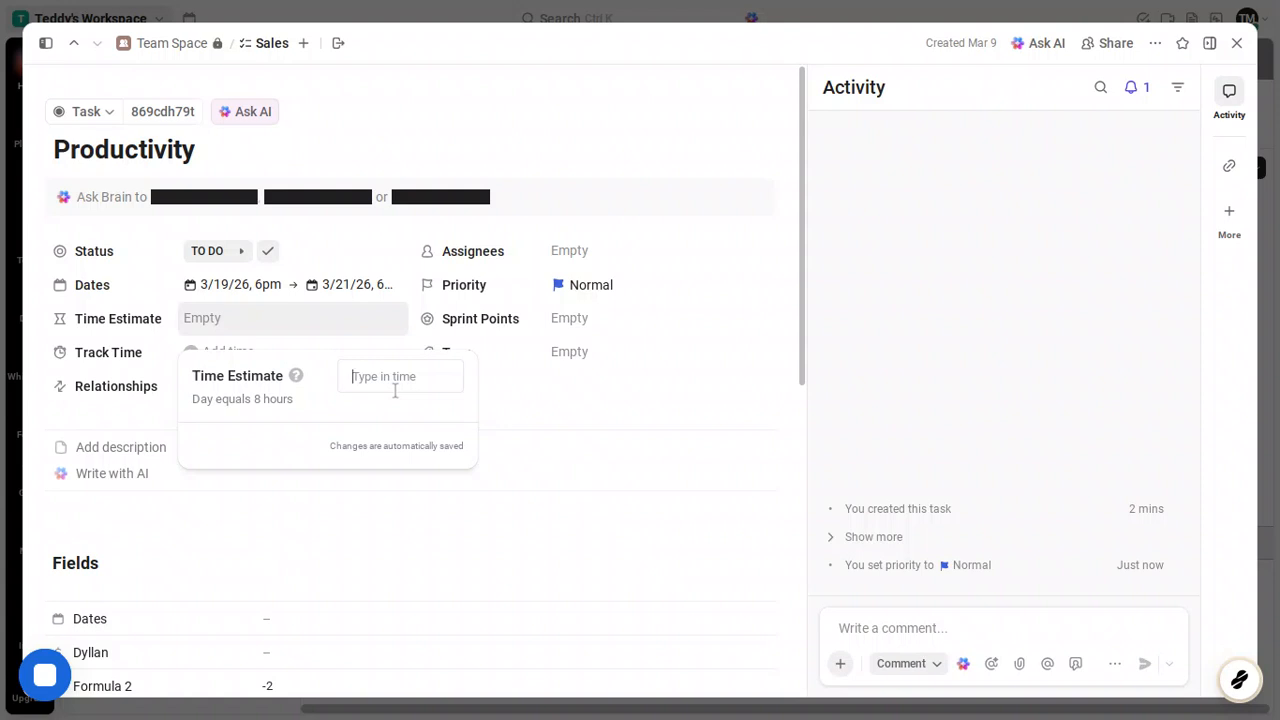
text(6)
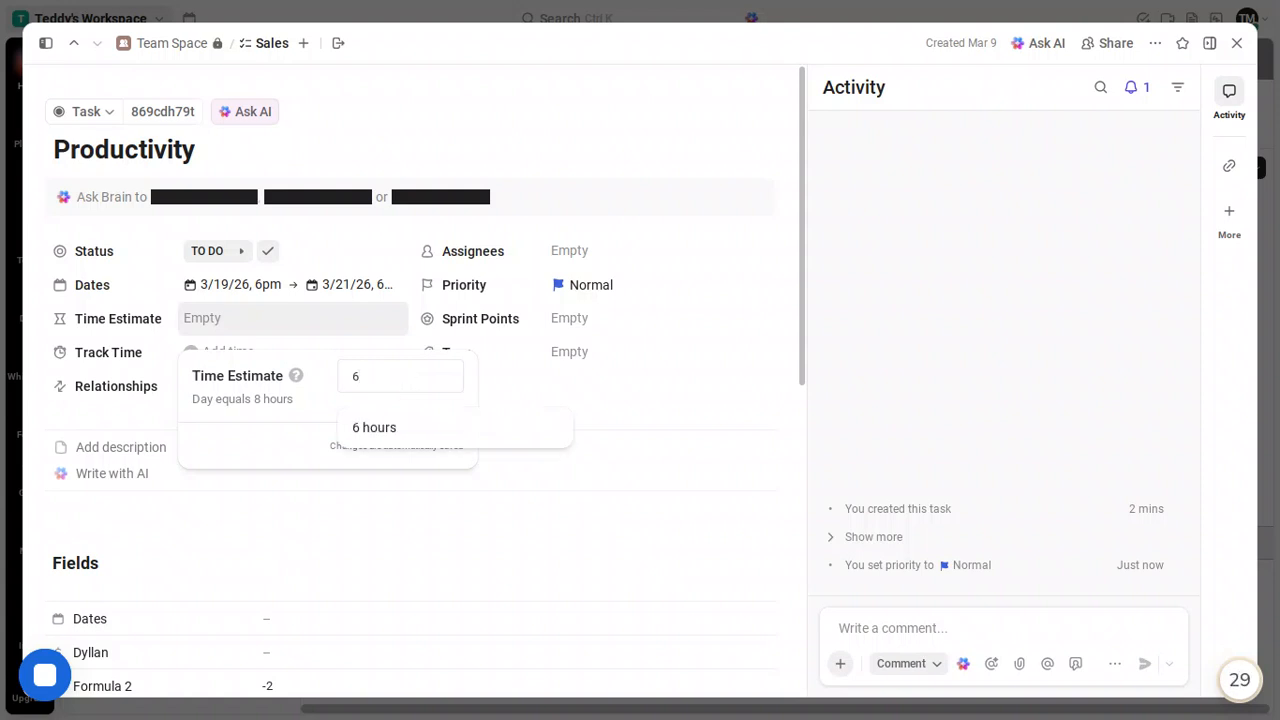
click(418, 427)
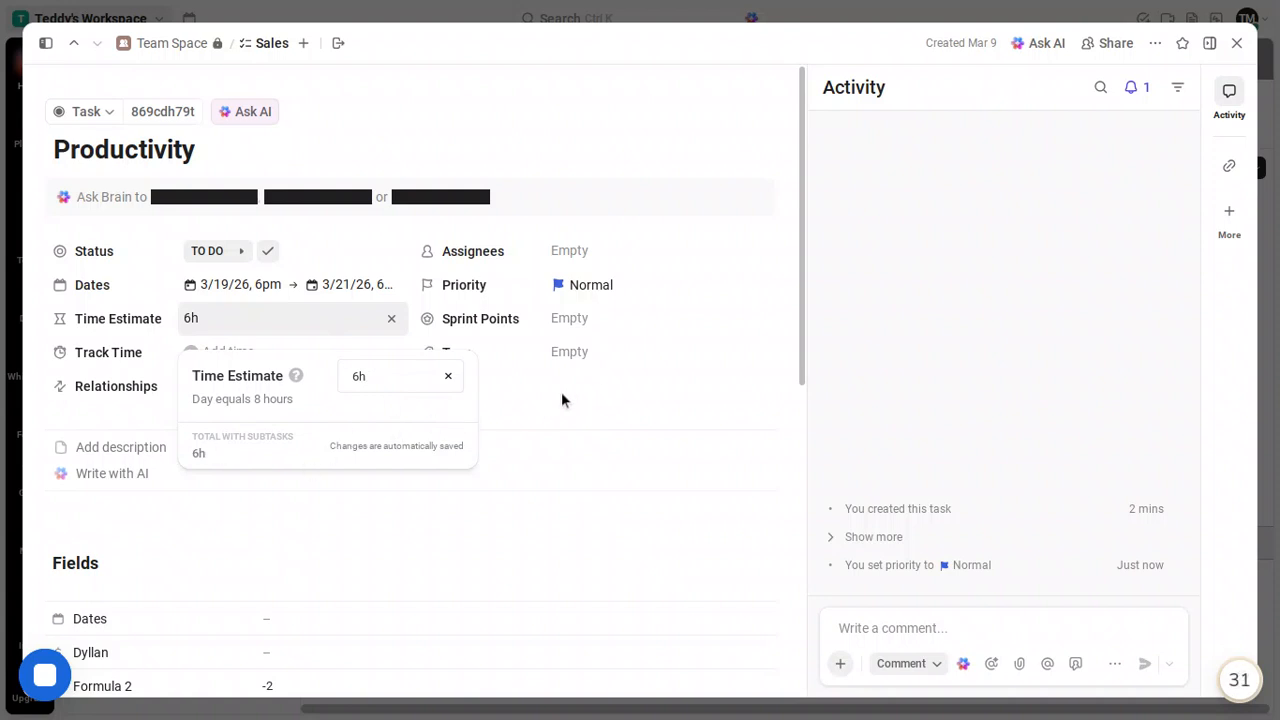
click(525, 352)
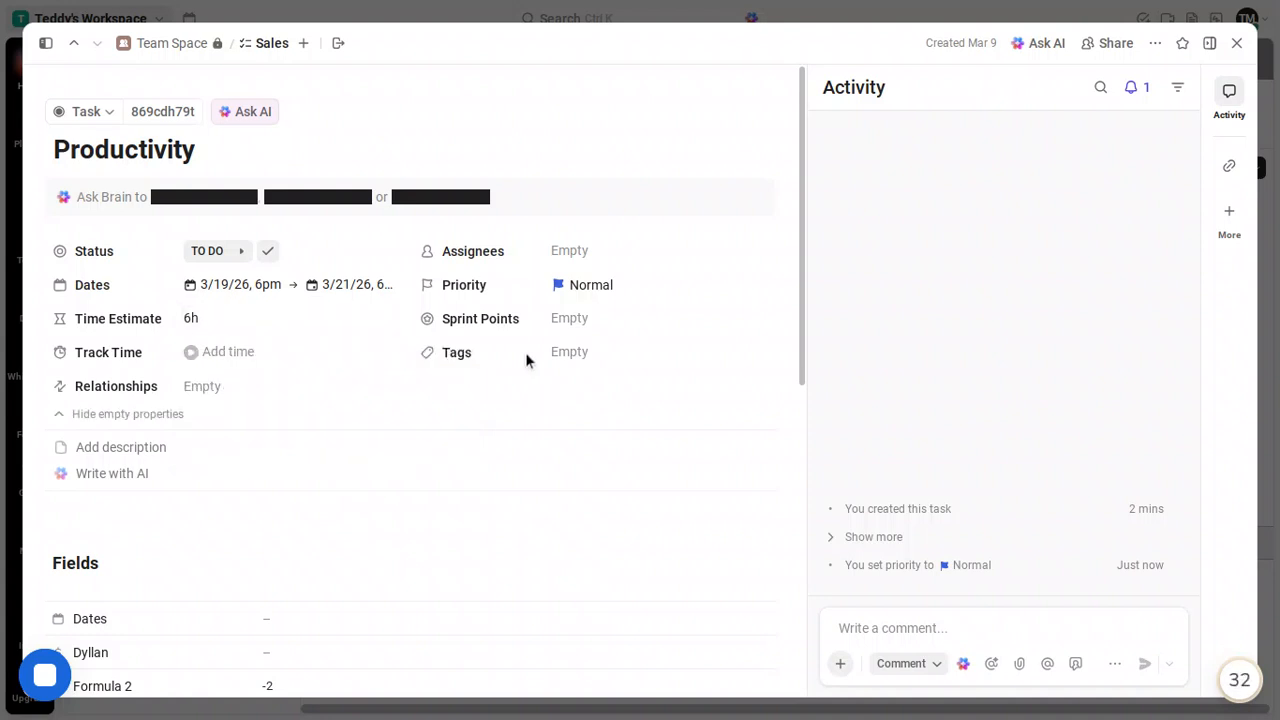